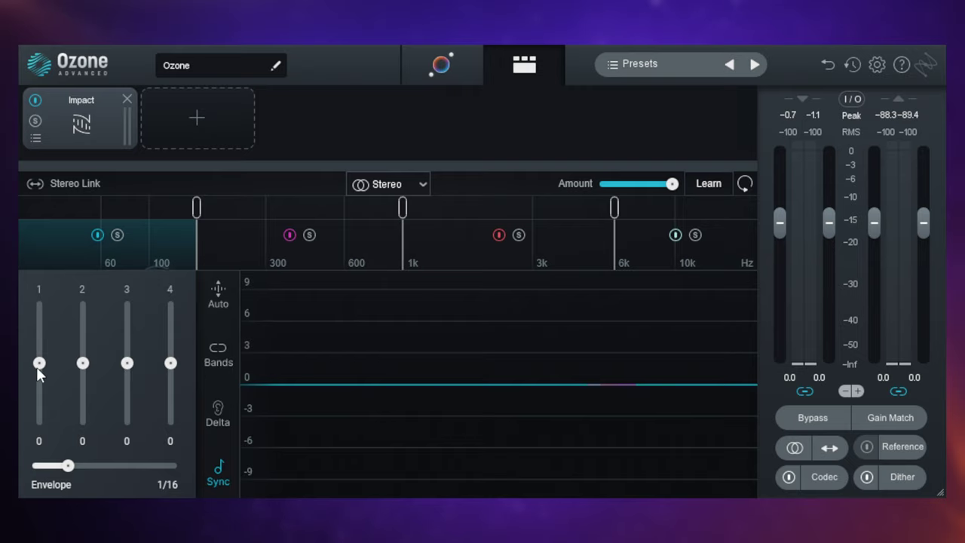
# - Sweep Impact band 1 up and down during playback, finally leaving it at 26
pyautogui.moveTo(36, 366); pyautogui.dragTo(38, 356)
pyautogui.moveTo(43, 387); pyautogui.dragTo(41, 356)
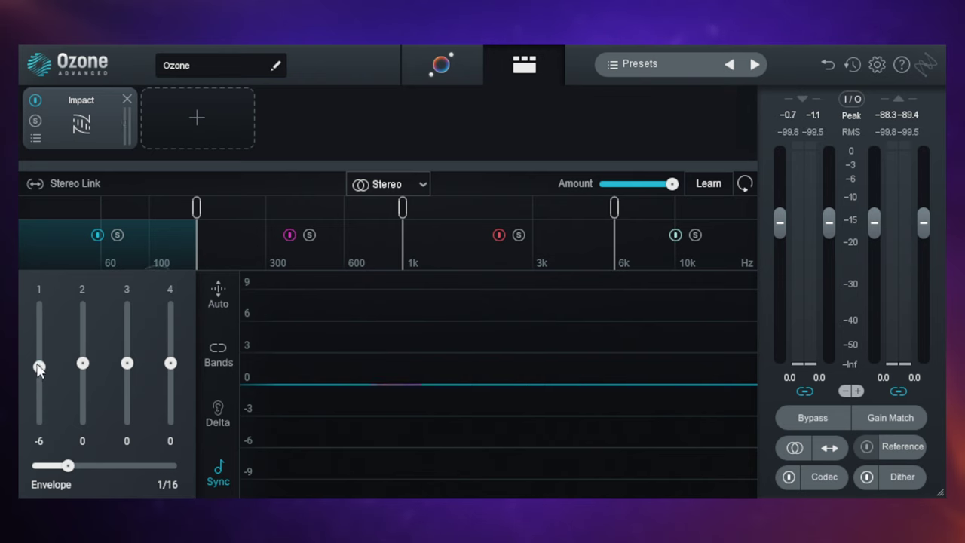
pyautogui.moveTo(39, 367)
pyautogui.mouseDown()
pyautogui.moveTo(40, 405)
pyautogui.moveTo(39, 352)
pyautogui.mouseUp()
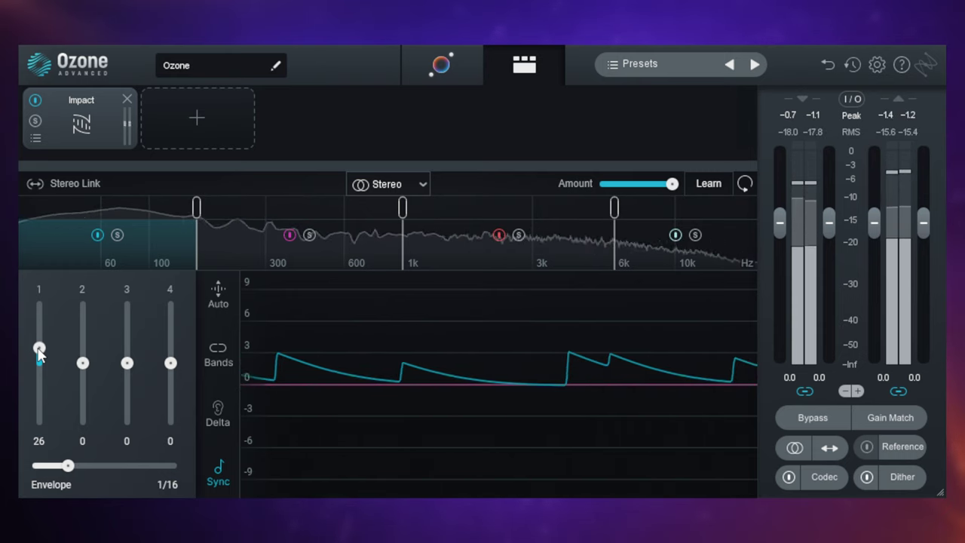
# - Stop playback and pull Impact band 1 down to -51 with Delta listening on
pyautogui.press('space')
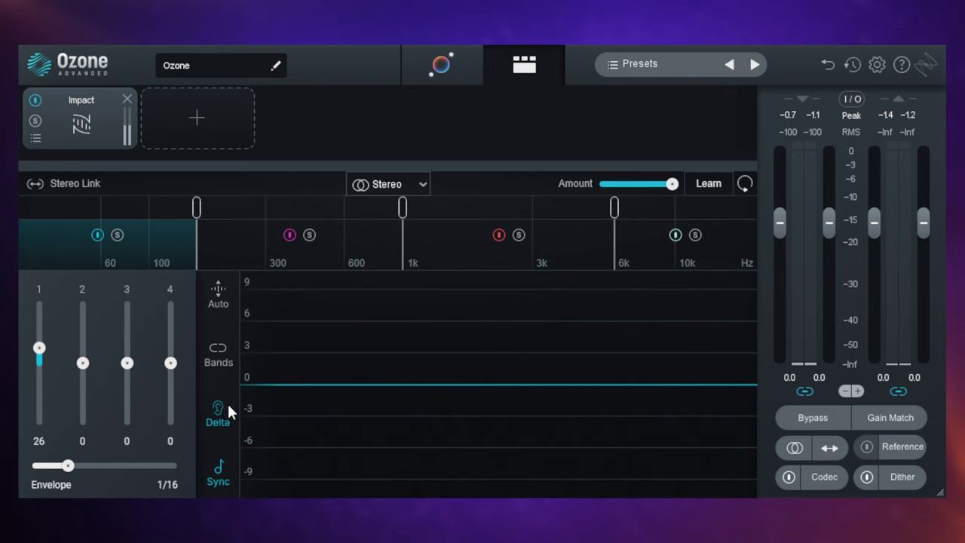
pyautogui.moveTo(39, 355); pyautogui.dragTo(39, 385)
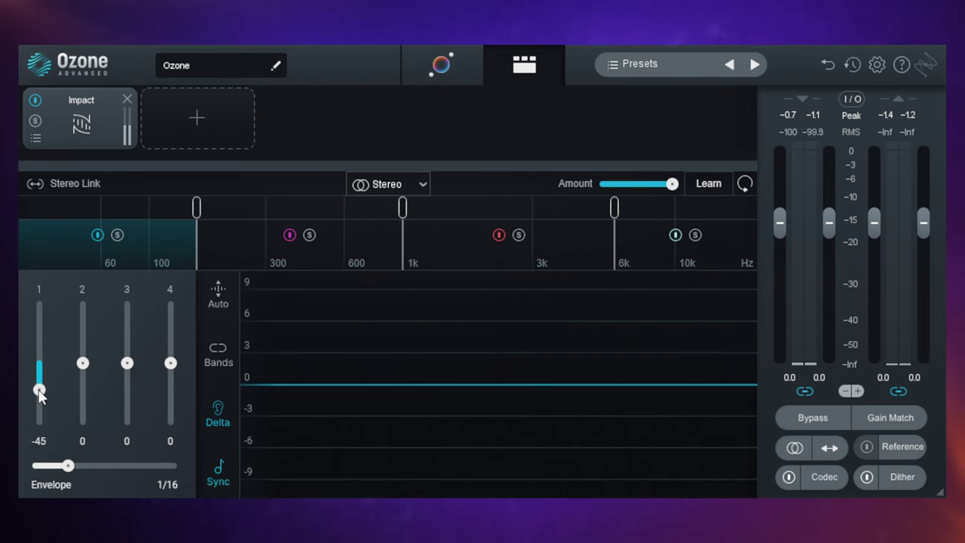
pyautogui.moveTo(39, 391); pyautogui.dragTo(40, 394)
# - Sweep the Impact envelope through note values during playback, turn Delta off, and settle on 1/16T
pyautogui.moveTo(54, 467)
pyautogui.mouseDown()
pyautogui.moveTo(80, 469)
pyautogui.moveTo(45, 468)
pyautogui.moveTo(68, 467)
pyautogui.mouseUp()
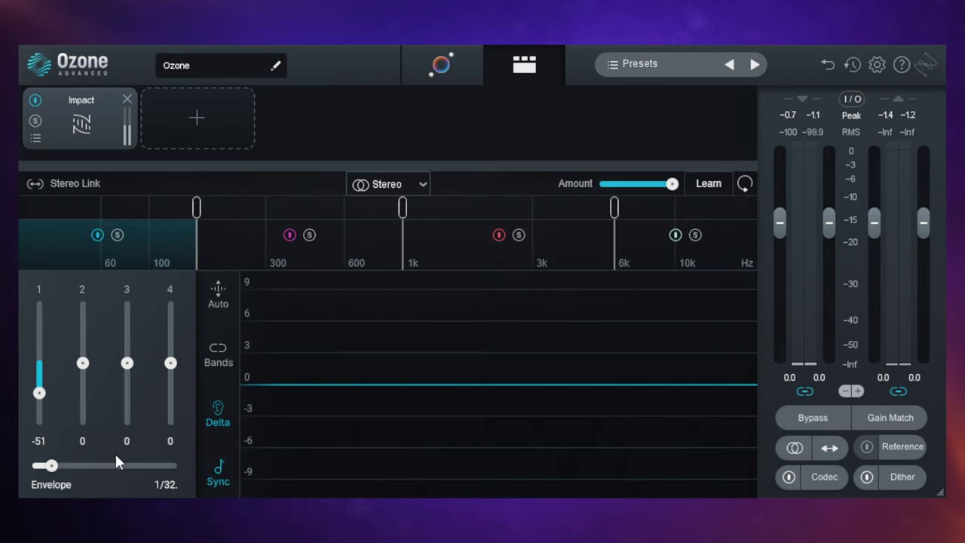
pyautogui.press('space')
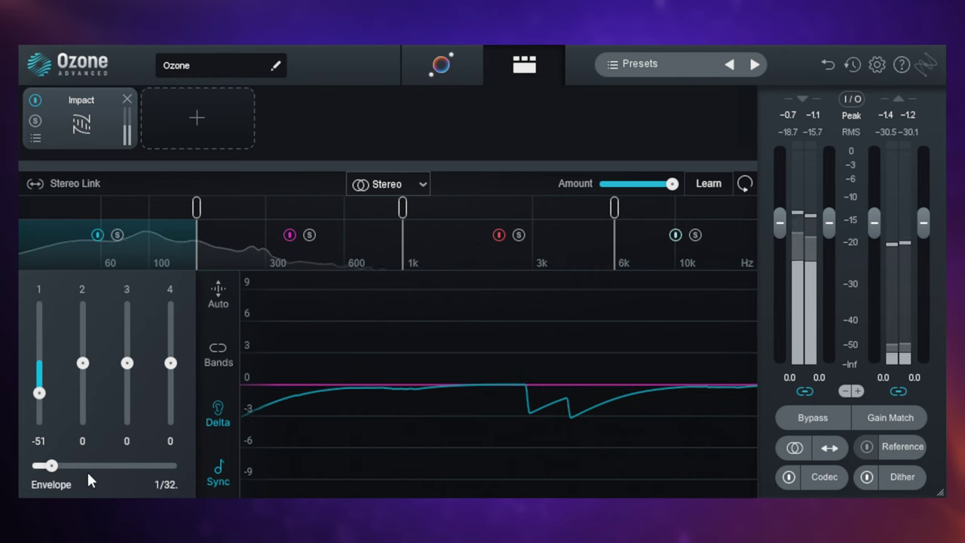
pyautogui.moveTo(45, 465); pyautogui.dragTo(129, 473)
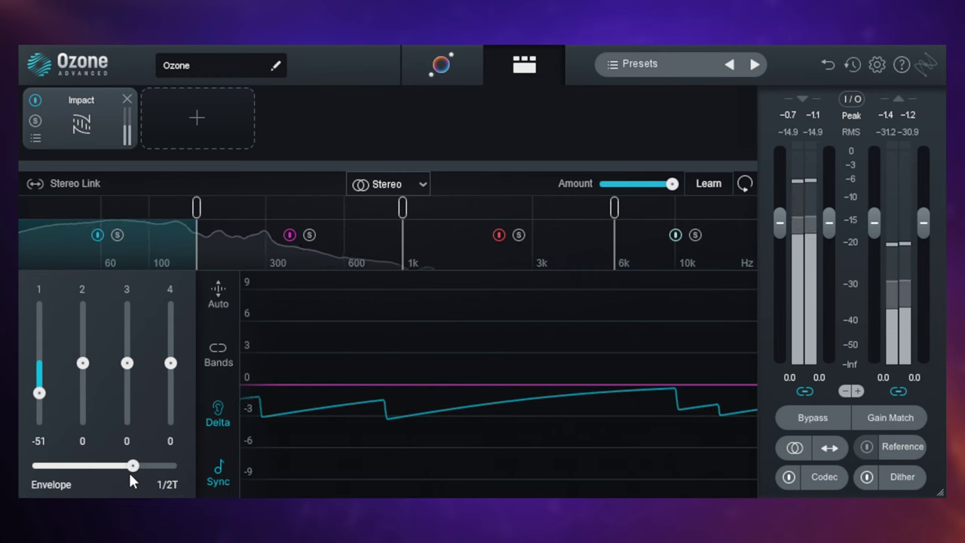
pyautogui.moveTo(130, 475); pyautogui.dragTo(126, 465)
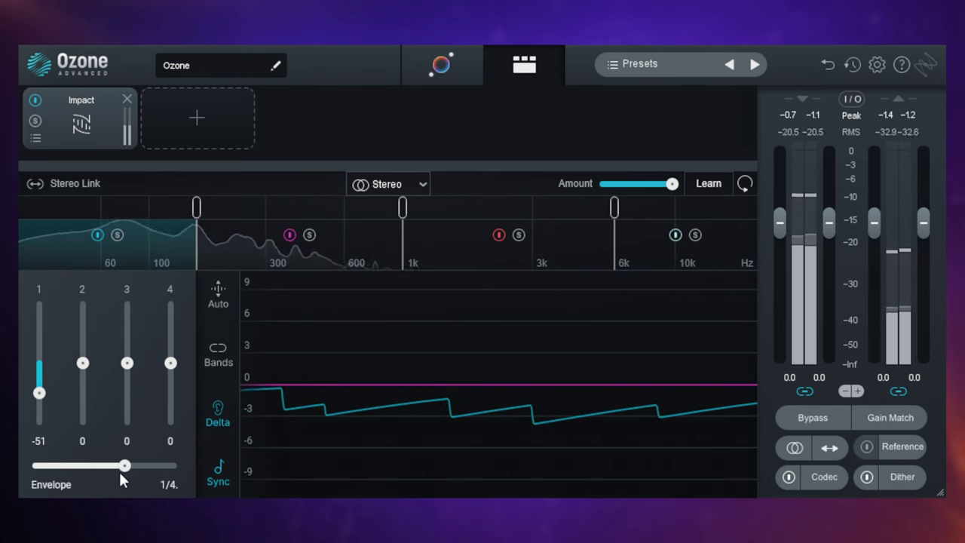
pyautogui.click(216, 413)
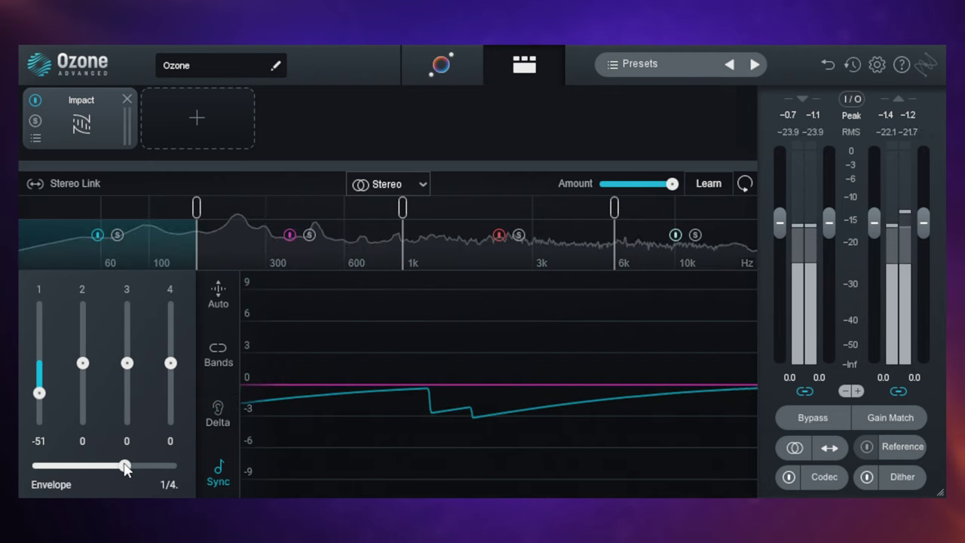
pyautogui.moveTo(124, 467); pyautogui.dragTo(62, 465)
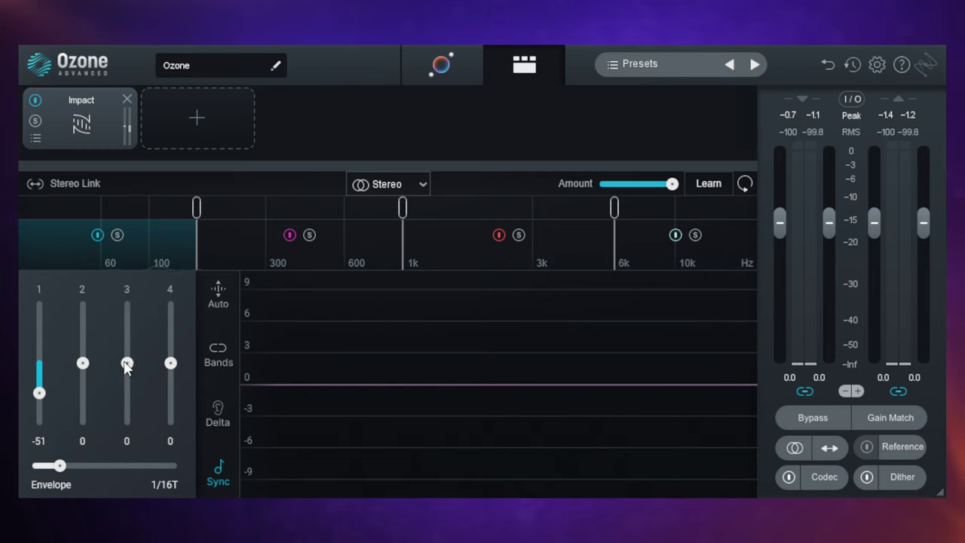
# - Boost Impact band 3 to 84 and audition it with Delta listening on
pyautogui.moveTo(127, 366); pyautogui.dragTo(129, 320)
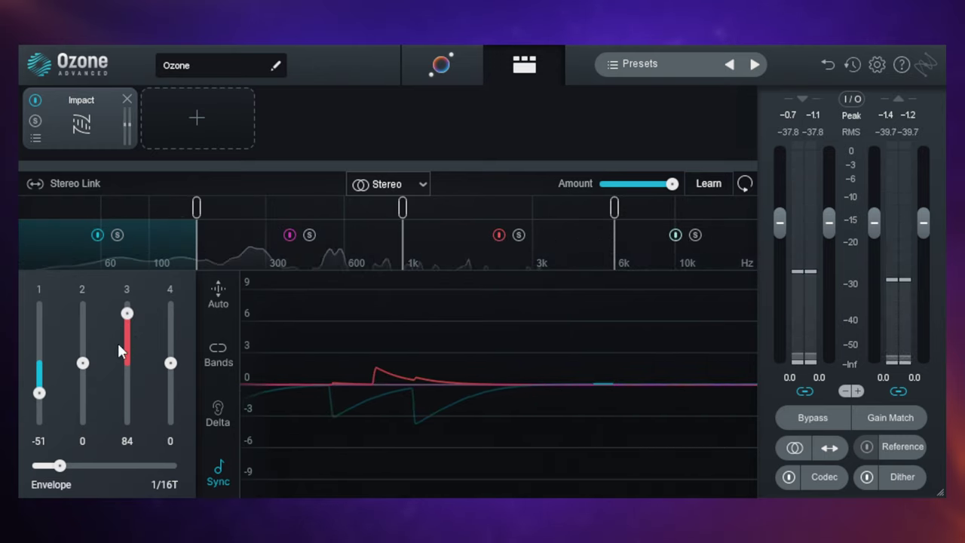
pyautogui.press('space')
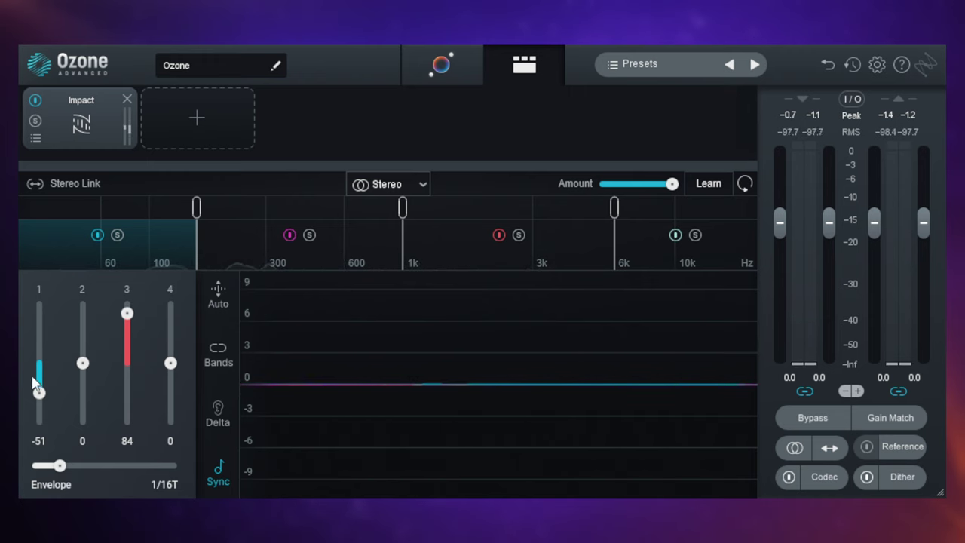
pyautogui.click(219, 413)
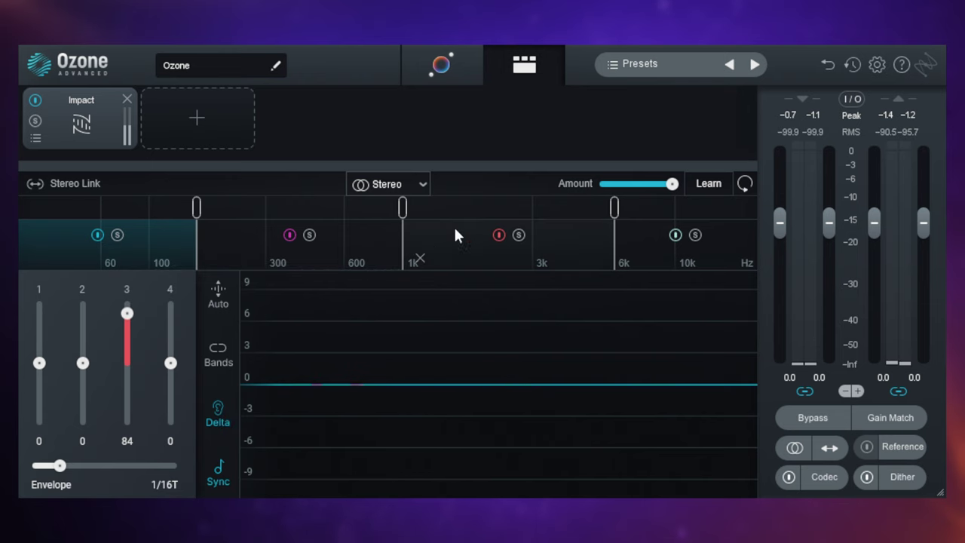
pyautogui.press('space')
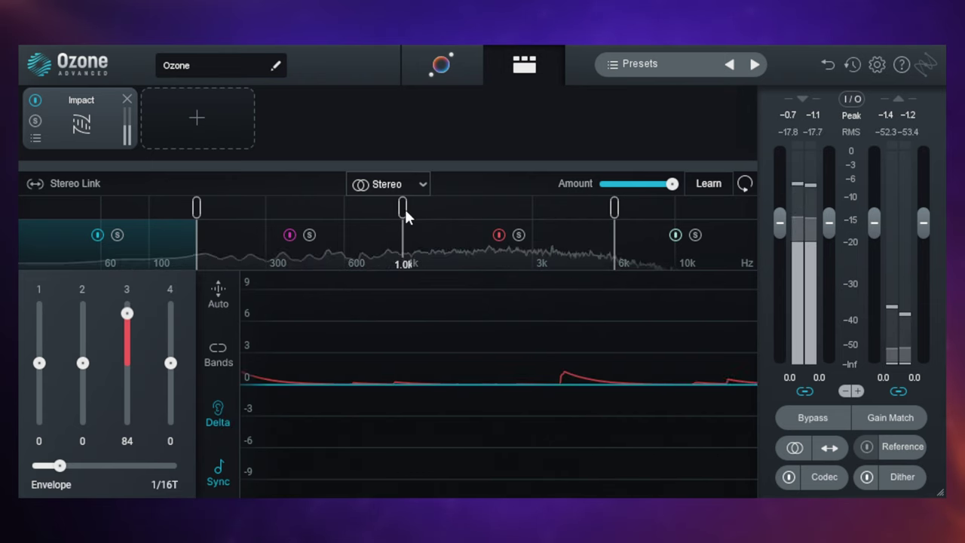
# - Move the upper crossovers to 2.1k and 6.2k, cut band 1 to -34, and turn Delta off
pyautogui.moveTo(404, 211); pyautogui.dragTo(496, 234)
pyautogui.moveTo(614, 209); pyautogui.dragTo(645, 219)
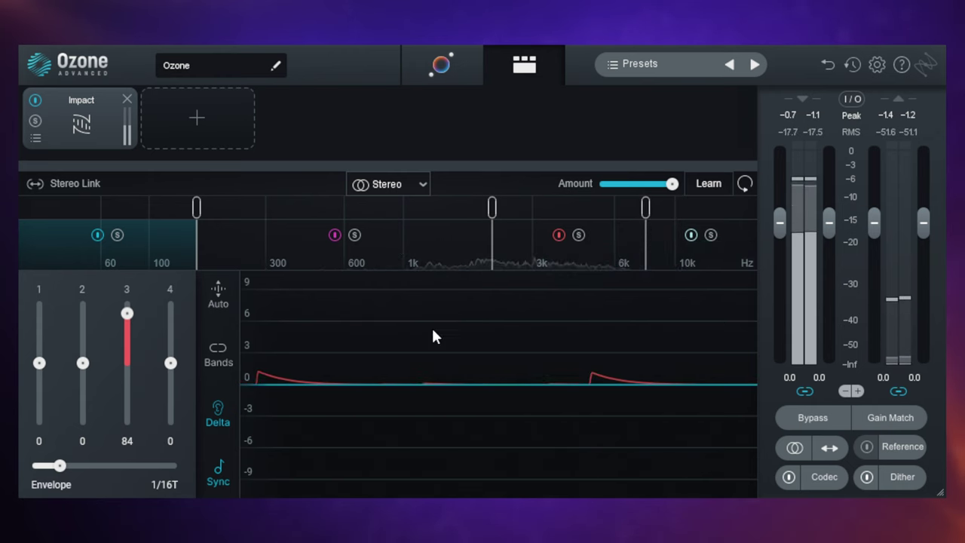
pyautogui.moveTo(39, 362); pyautogui.dragTo(46, 380)
pyautogui.click(220, 414)
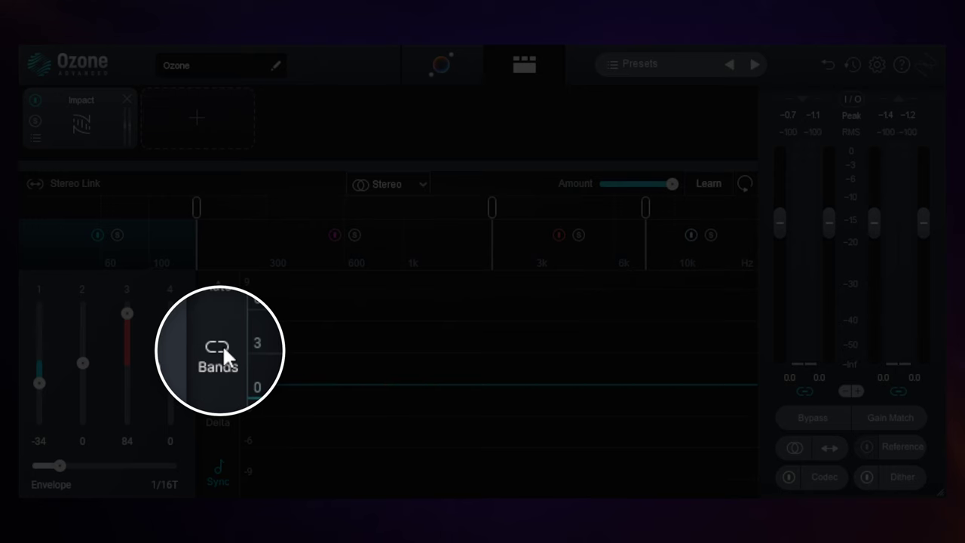
# - Link the four Impact bands, enable Auto, and set them to 1, 35, 100 and 35
pyautogui.click(219, 352)
pyautogui.moveTo(127, 313)
pyautogui.mouseDown()
pyautogui.moveTo(131, 366)
pyautogui.moveTo(132, 313)
pyautogui.mouseUp()
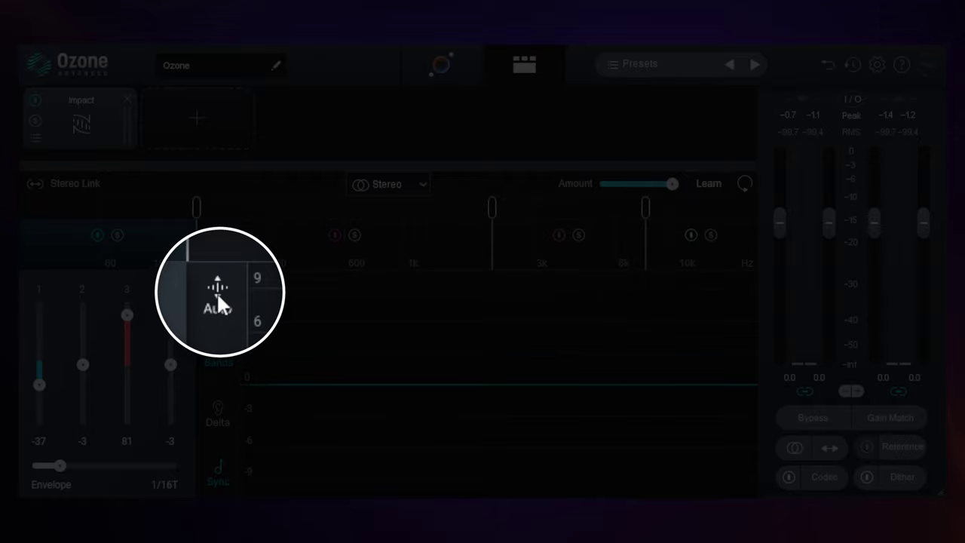
pyautogui.click(218, 294)
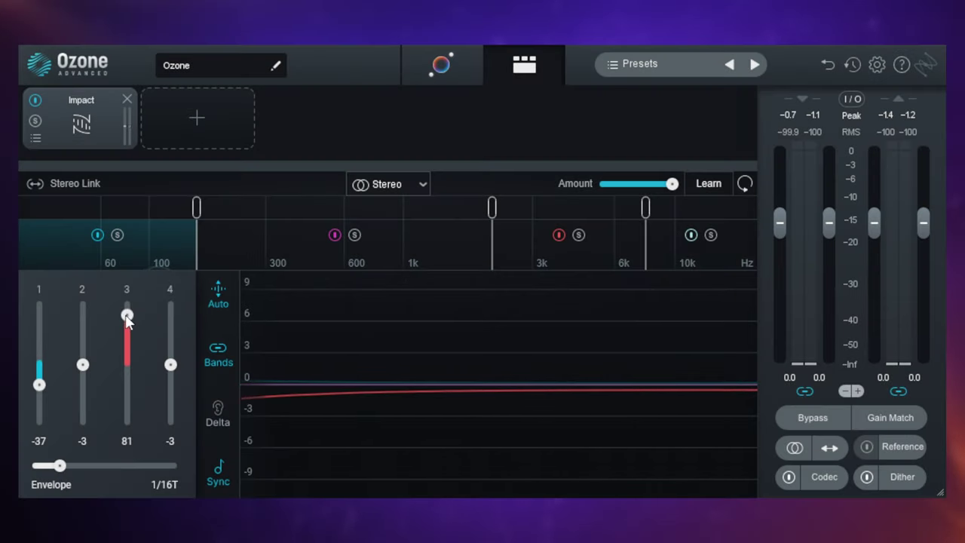
pyautogui.moveTo(127, 316)
pyautogui.mouseDown()
pyautogui.moveTo(128, 368)
pyautogui.moveTo(127, 303)
pyautogui.mouseUp()
pyautogui.moveTo(39, 373)
pyautogui.mouseDown()
pyautogui.moveTo(39, 331)
pyautogui.moveTo(39, 364)
pyautogui.mouseUp()
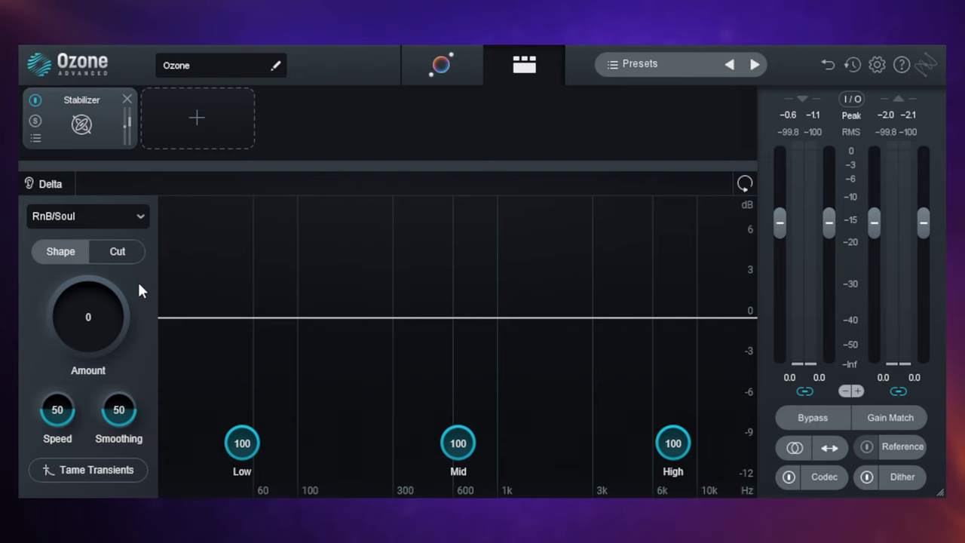
# - Raise the Stabilizer Amount from 0 to 84
pyautogui.moveTo(120, 325)
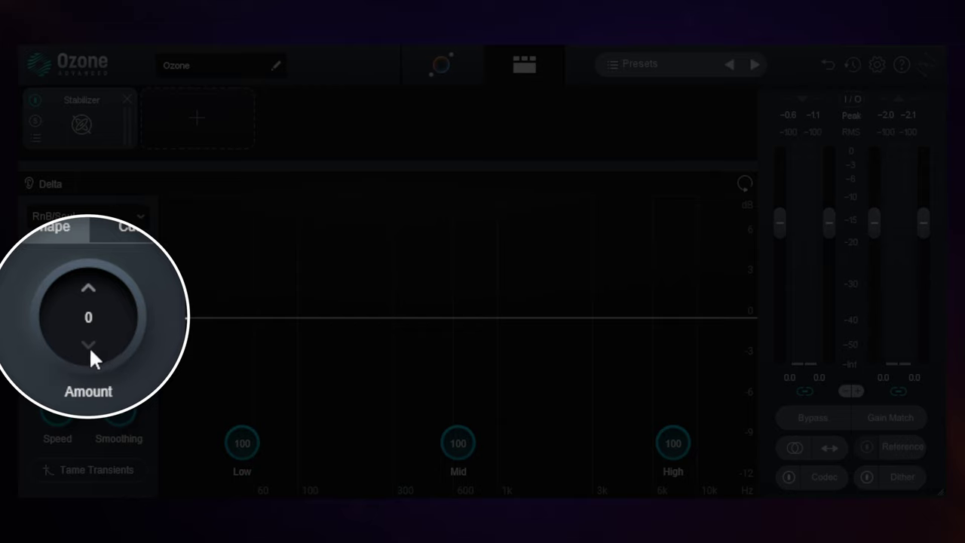
pyautogui.moveTo(92, 334); pyautogui.dragTo(92, 157)
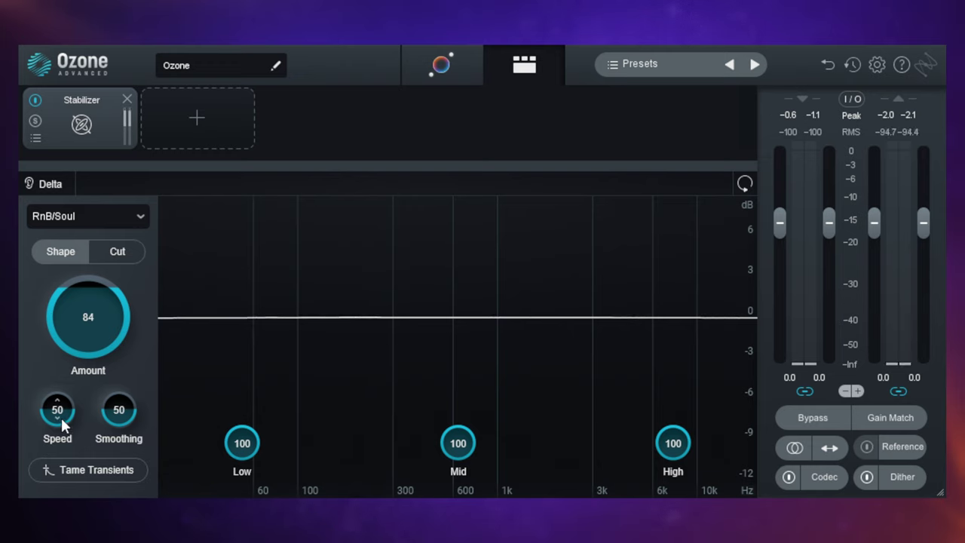
# - Try faster Stabilizer Speed values during playback, settling Speed at 32
pyautogui.moveTo(60, 416); pyautogui.dragTo(39, 325)
pyautogui.press('space')
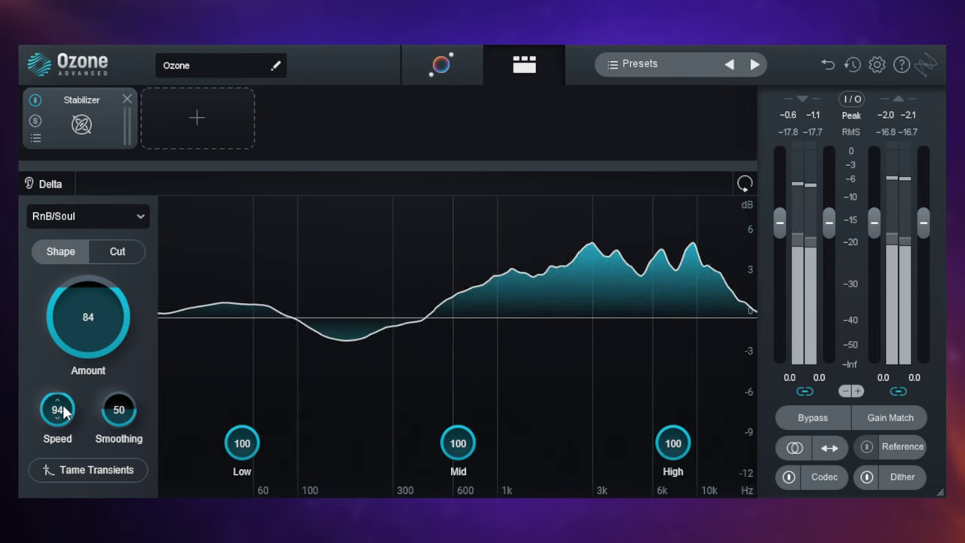
pyautogui.moveTo(62, 415); pyautogui.dragTo(73, 534)
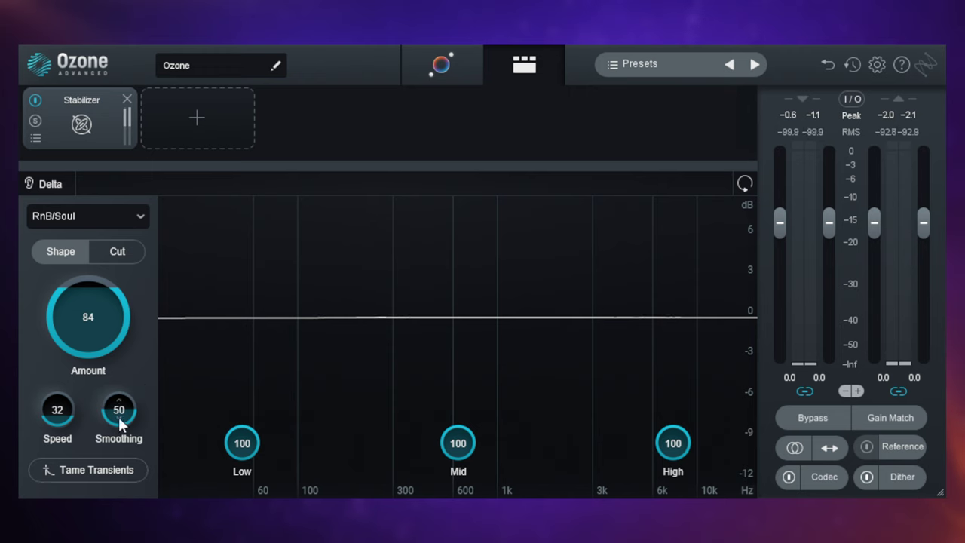
# - Audition lower Smoothing values during playback, leaving Smoothing at 49
pyautogui.press('space')
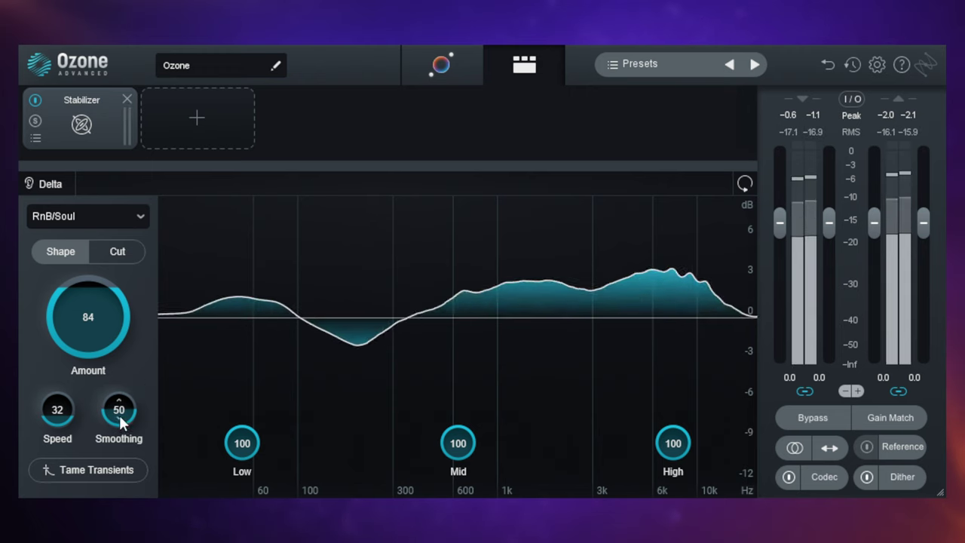
pyautogui.moveTo(120, 415); pyautogui.dragTo(121, 487)
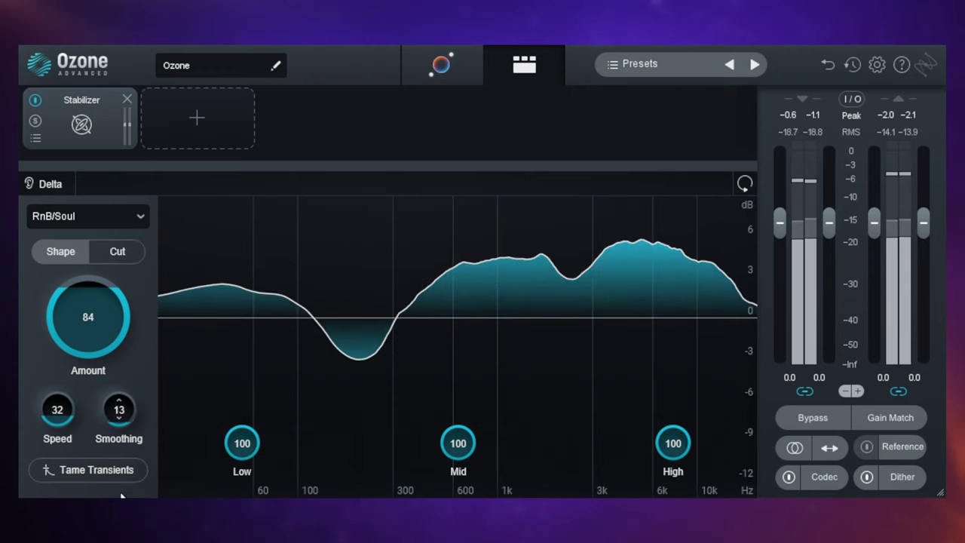
pyautogui.moveTo(118, 409); pyautogui.dragTo(159, 425)
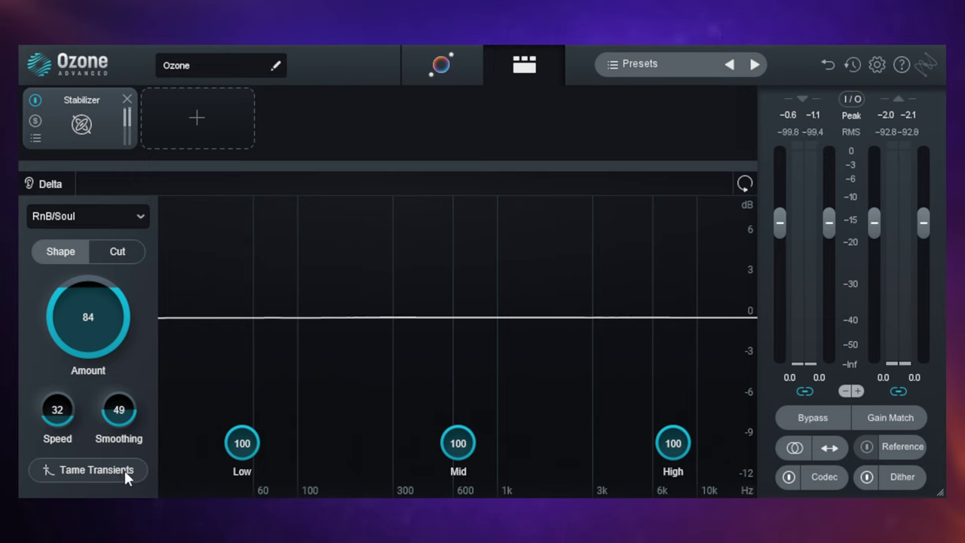
# - Start playback and enable Tame Transients on the Stabilizer
pyautogui.press('space')
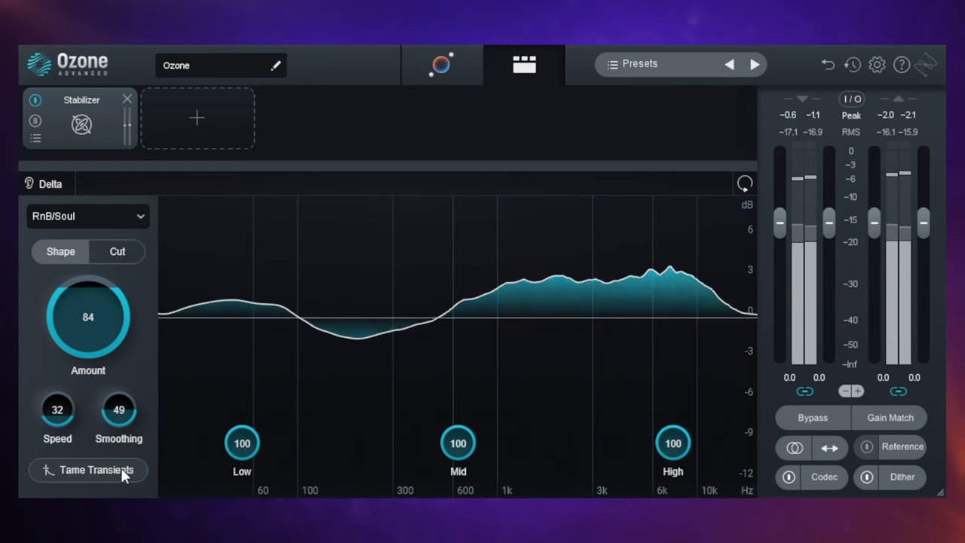
pyautogui.click(121, 469)
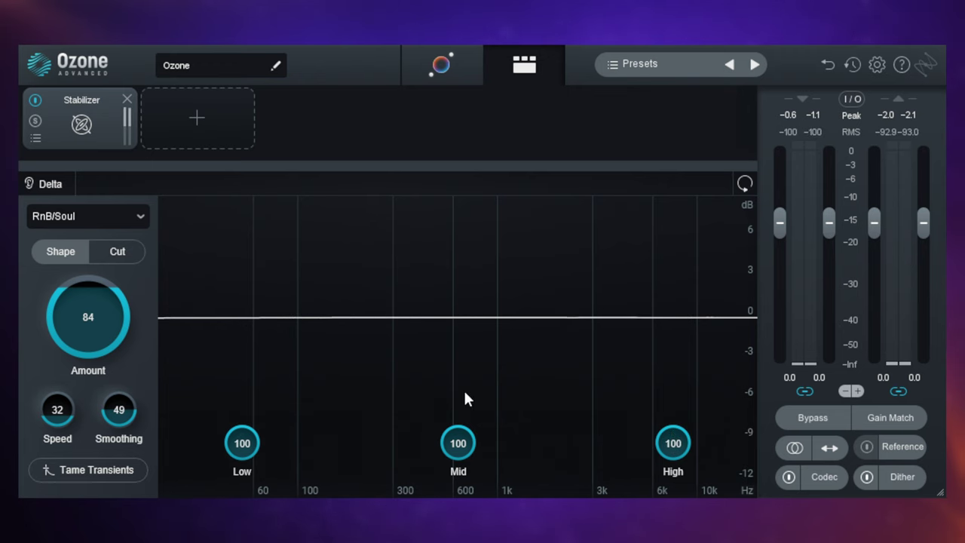
# - Drop the Stabilizer's Low and Mid bands to 0 and adjust the Amount
pyautogui.moveTo(243, 453); pyautogui.dragTo(237, 535)
pyautogui.moveTo(458, 447); pyautogui.dragTo(459, 520)
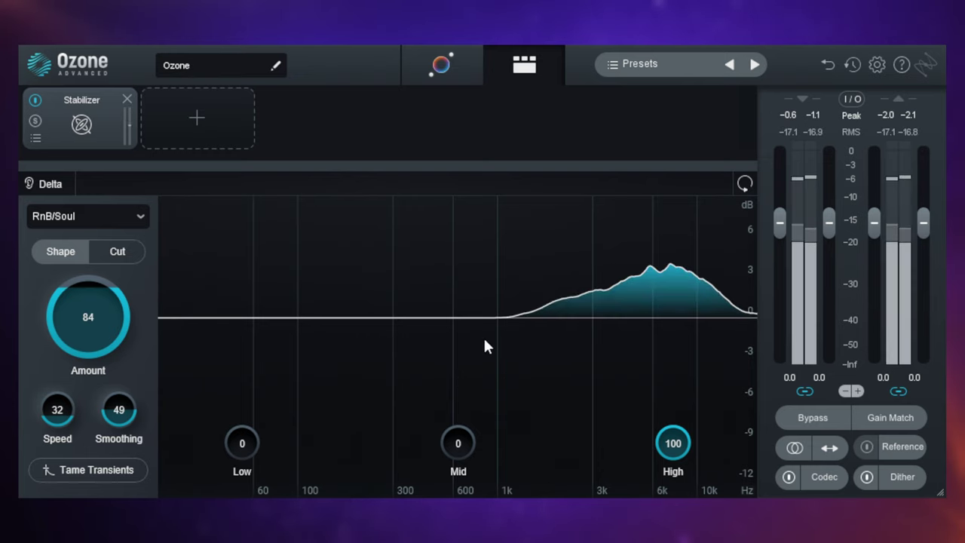
pyautogui.moveTo(112, 303)
pyautogui.mouseDown()
pyautogui.moveTo(95, 309)
pyautogui.moveTo(95, 394)
pyautogui.moveTo(108, 294)
pyautogui.mouseUp()
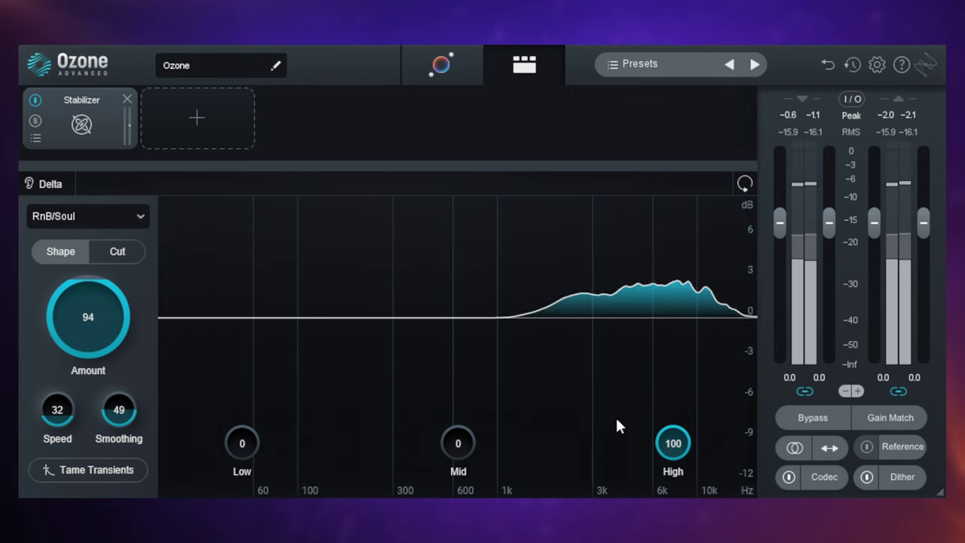
# - Reset the Low and Mid bands to 100 and Smoothing to 50, keeping Amount at 94
pyautogui.doubleClick(458, 448)
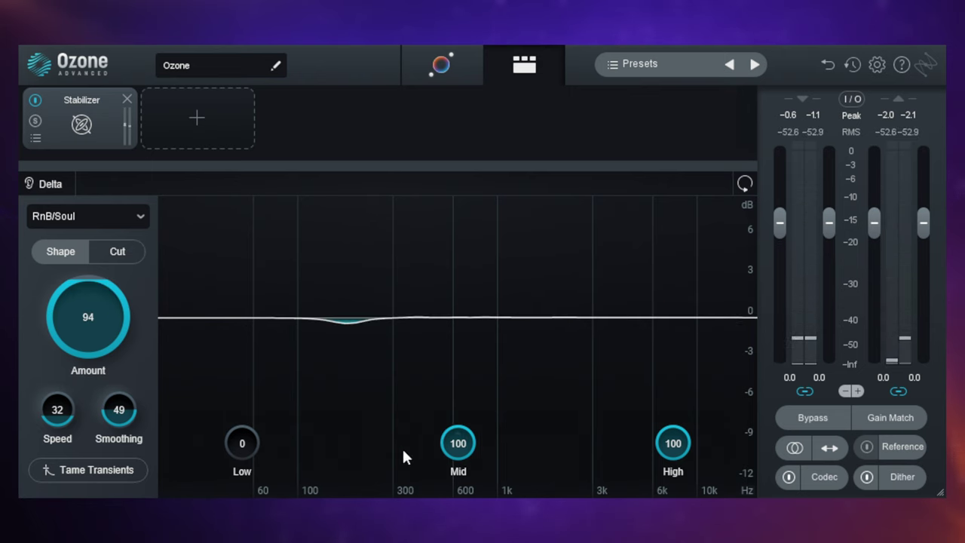
pyautogui.doubleClick(240, 449)
pyautogui.doubleClick(117, 420)
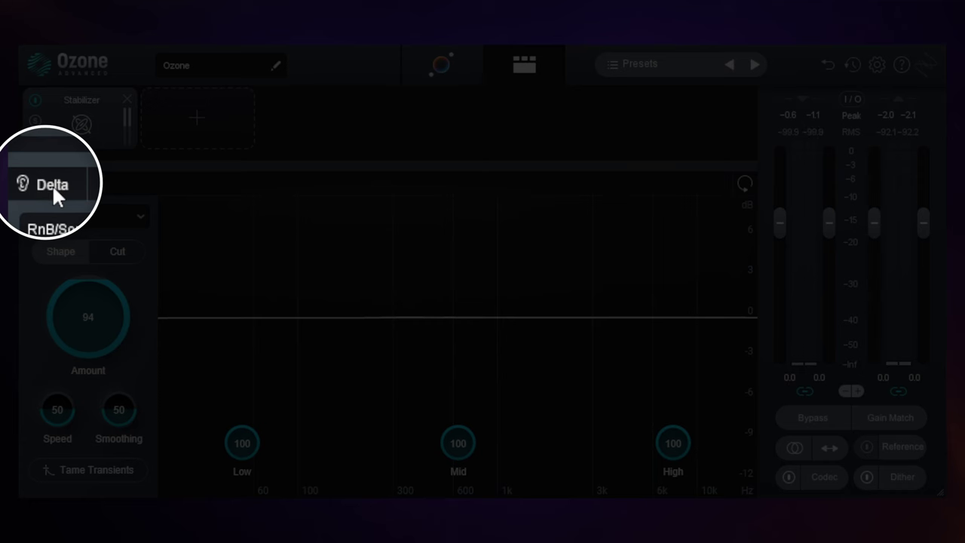
# - Audition the Stabilizer difference with Delta, sweep Amount to 0, then set it to 97
pyautogui.click(50, 184)
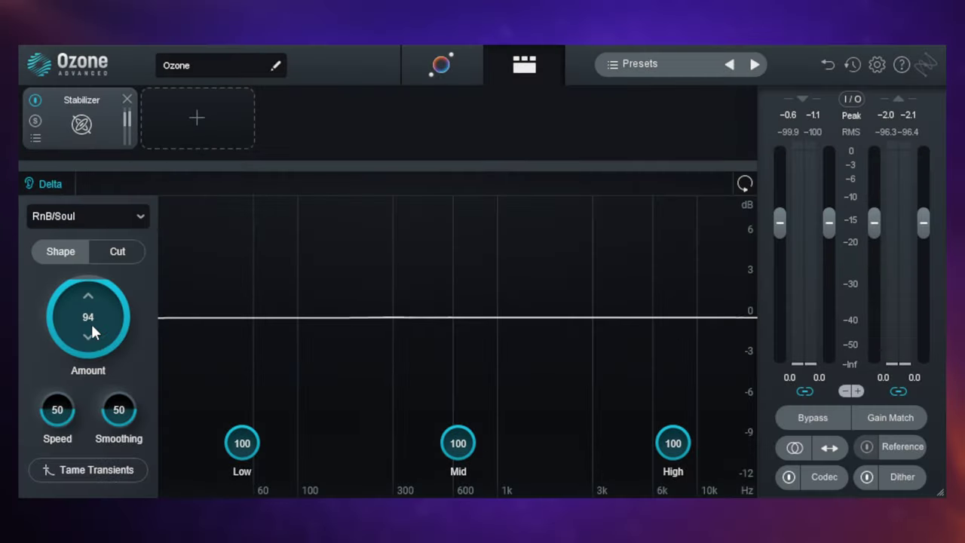
pyautogui.moveTo(90, 322); pyautogui.dragTo(111, 199)
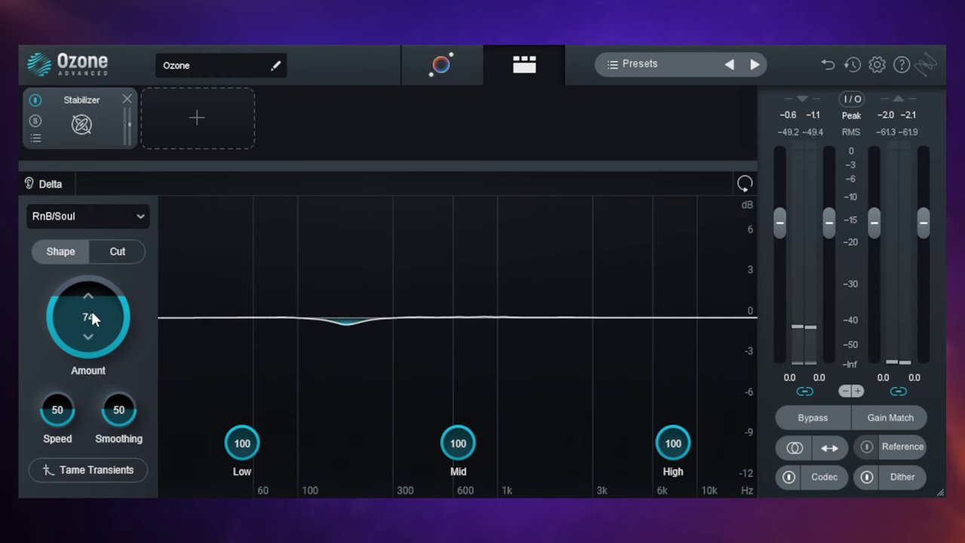
pyautogui.moveTo(91, 308); pyautogui.dragTo(91, 262)
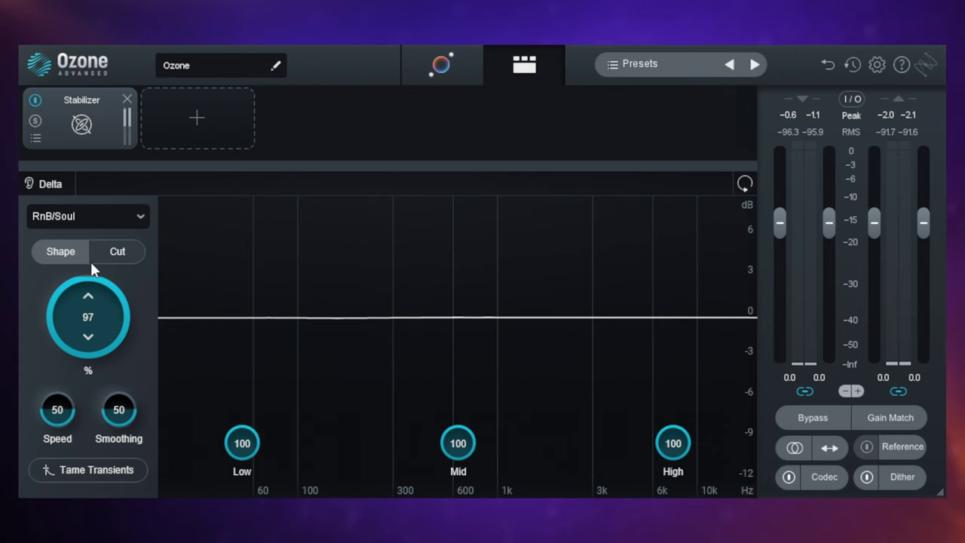
pyautogui.click(812, 418)
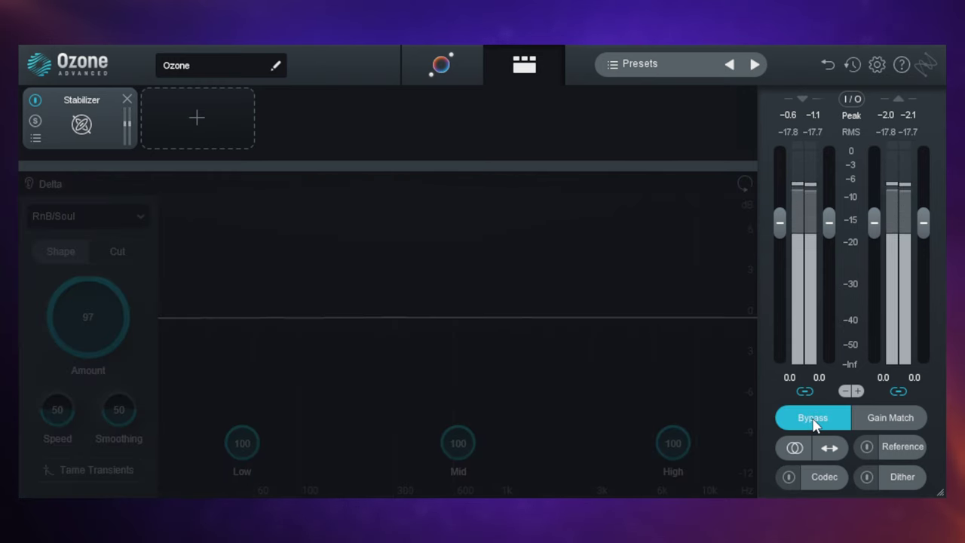
pyautogui.click(812, 420)
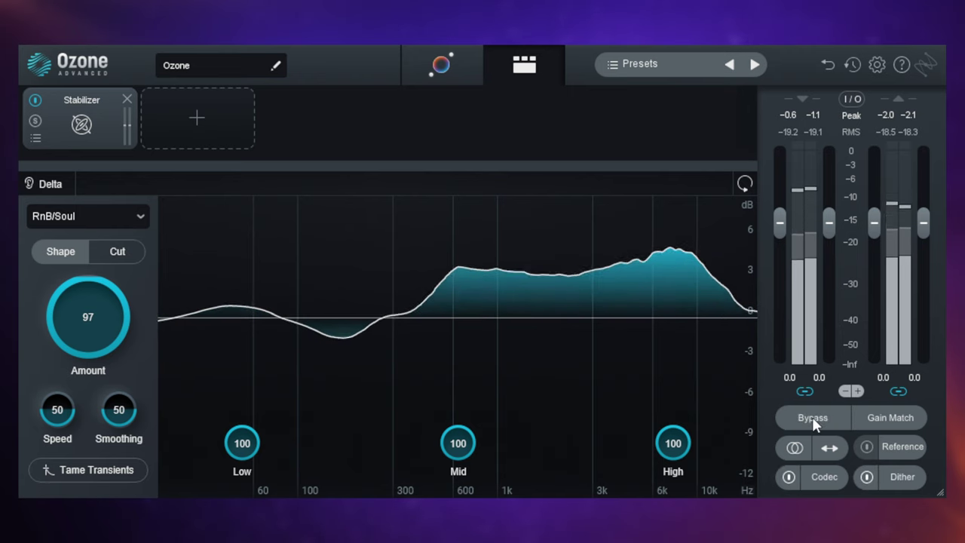
pyautogui.click(812, 417)
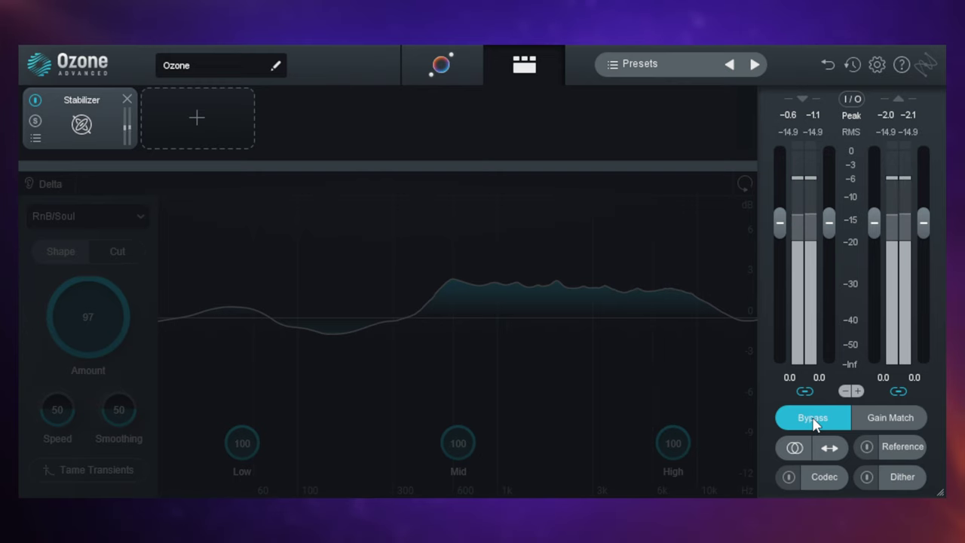
pyautogui.click(812, 420)
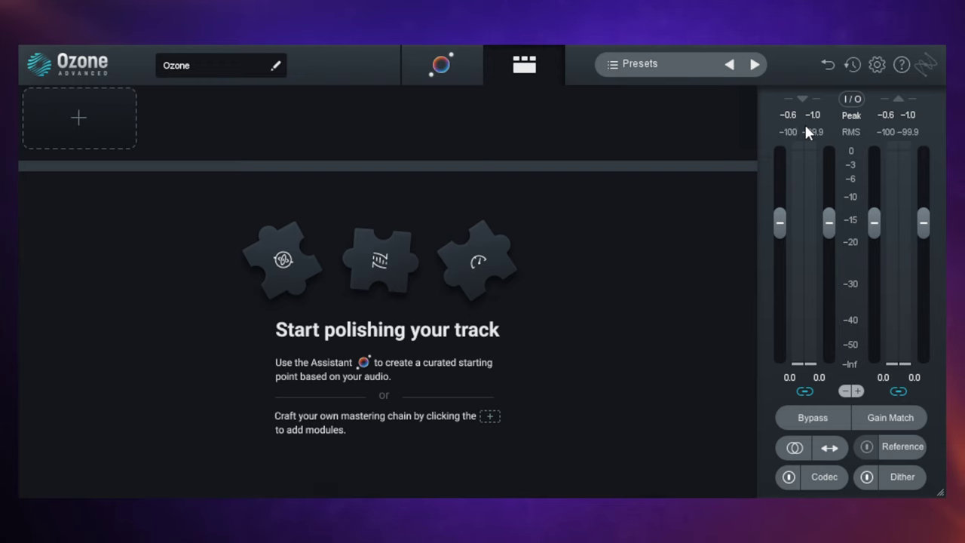
# - Run the Master Assistant on the playing track, targeting RnB/Soul tone and Streaming dynamics
pyautogui.click(444, 68)
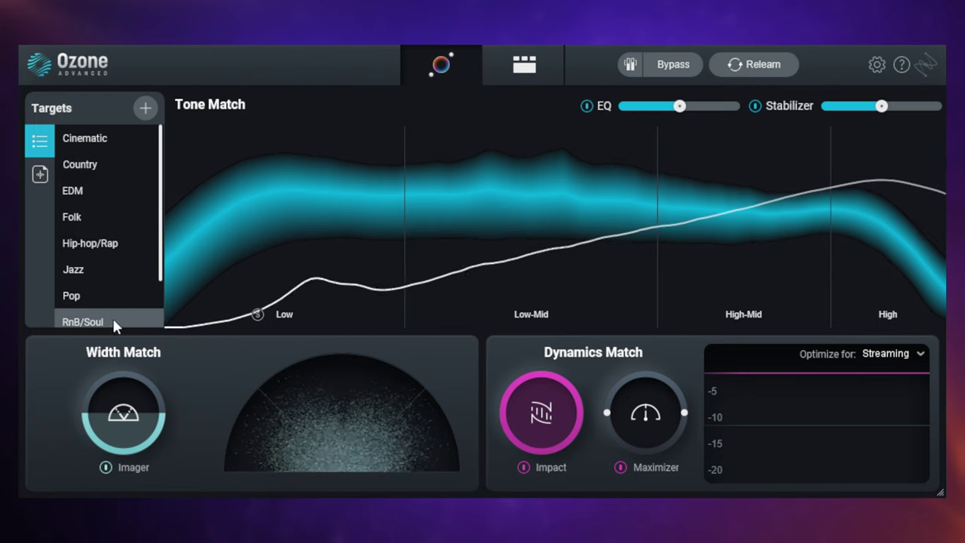
pyautogui.scroll(-2, 106, 309)
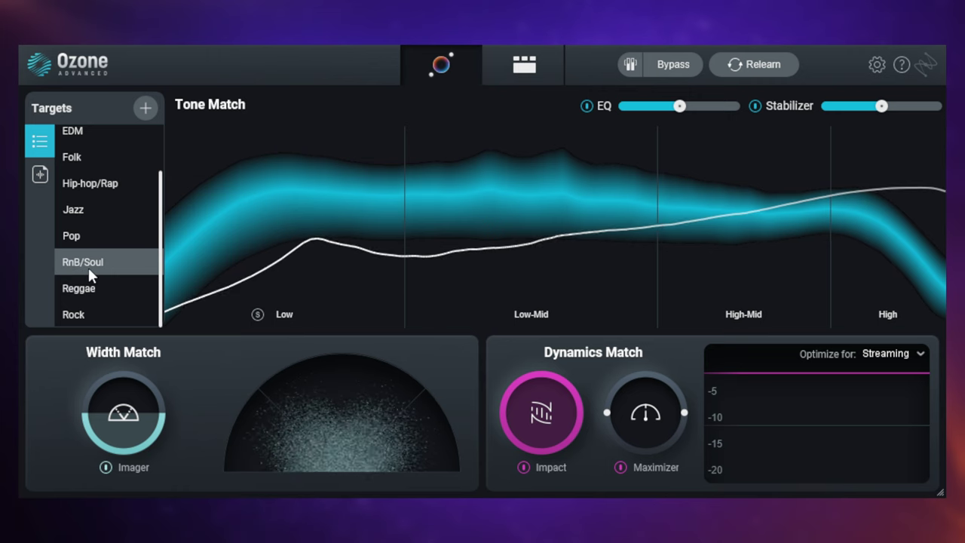
pyautogui.click(120, 184)
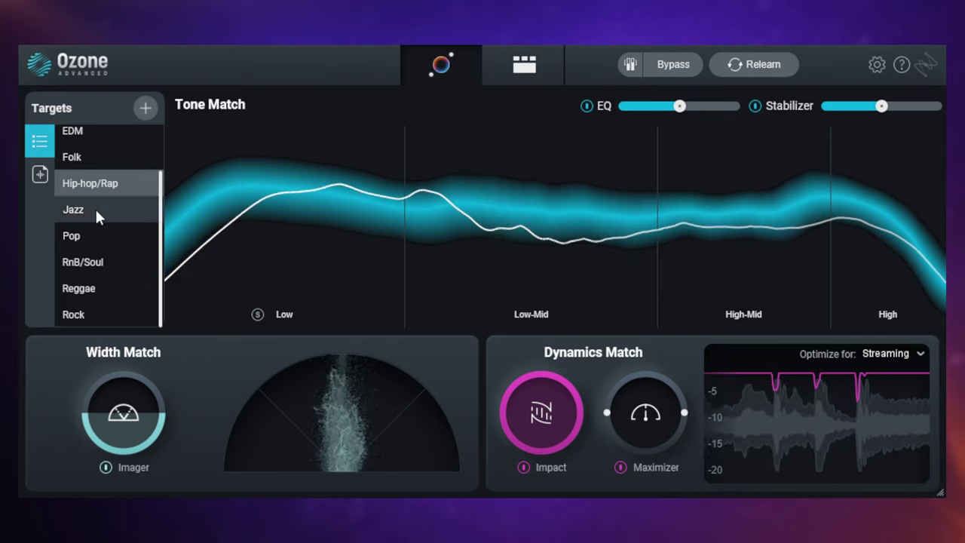
pyautogui.click(80, 235)
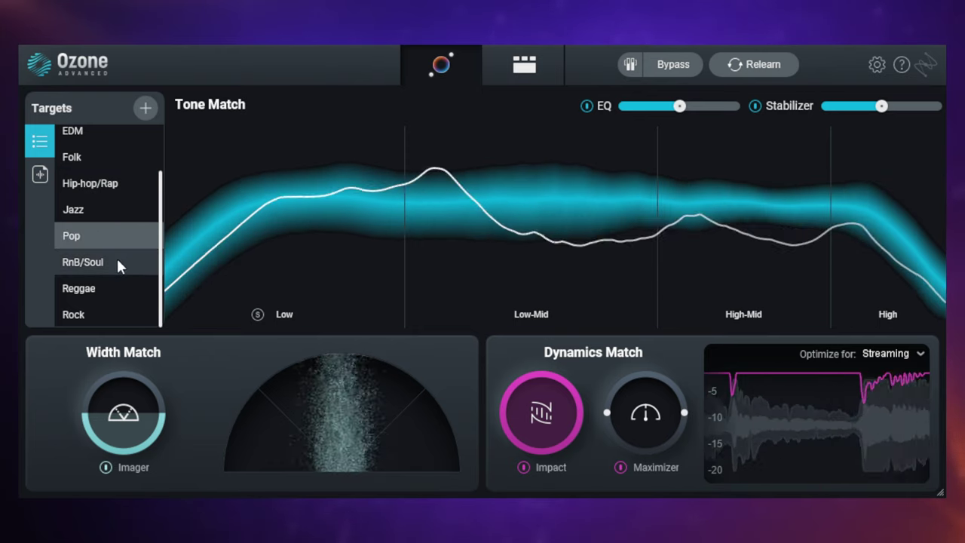
pyautogui.click(98, 262)
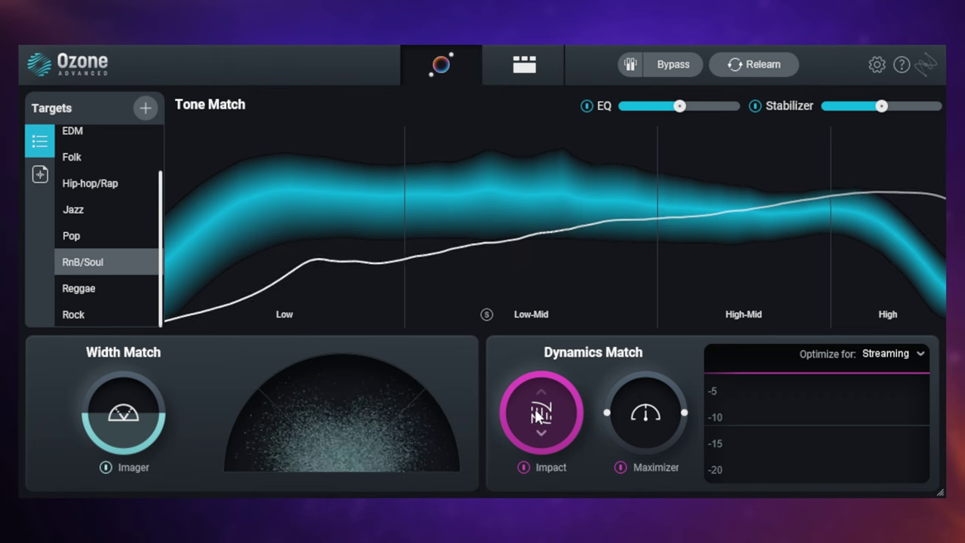
# - Raise the Impact macro to its maximum and lower the Imager stereo width to midpoint
pyautogui.click(543, 433)
pyautogui.moveTo(543, 433)
pyautogui.mouseDown()
pyautogui.moveTo(544, 479)
pyautogui.moveTo(541, 426)
pyautogui.mouseUp()
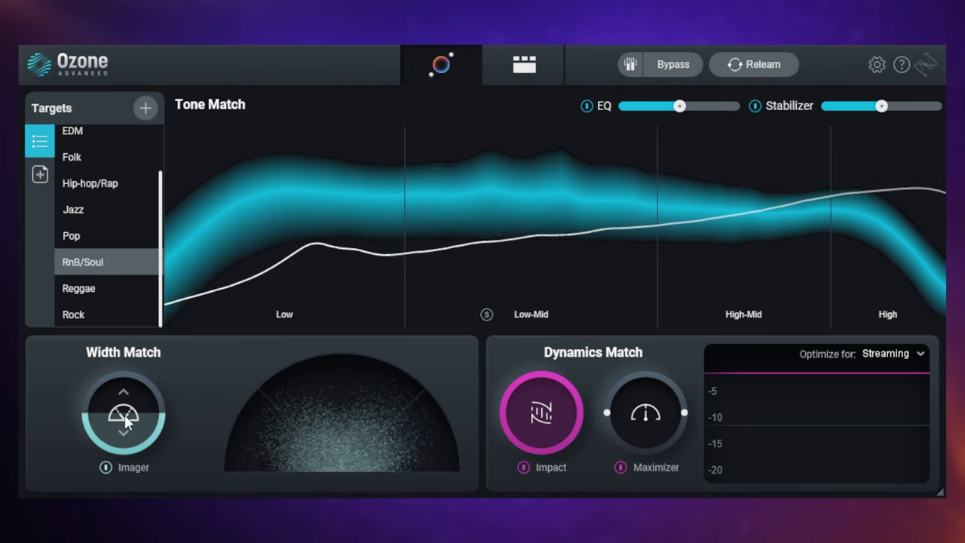
pyautogui.moveTo(125, 414); pyautogui.dragTo(155, 411)
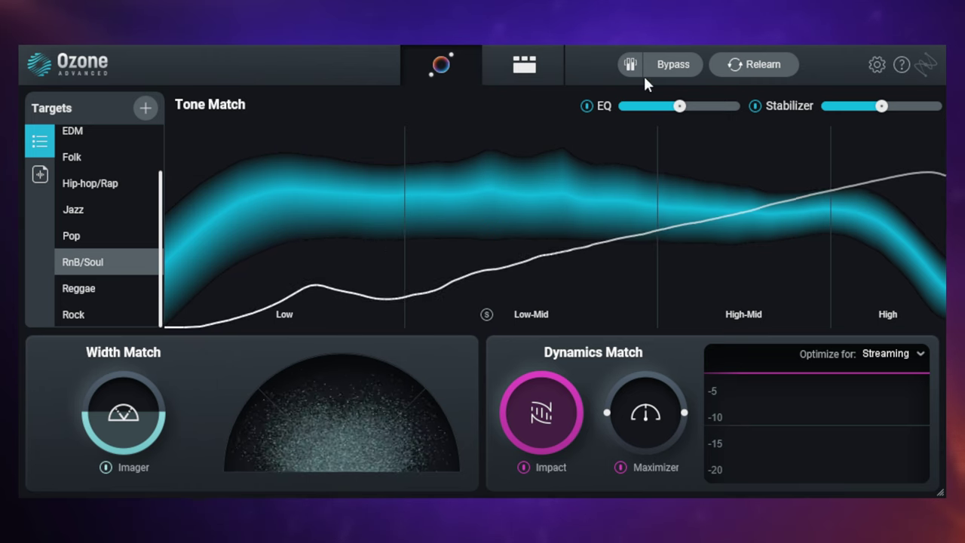
pyautogui.click(674, 67)
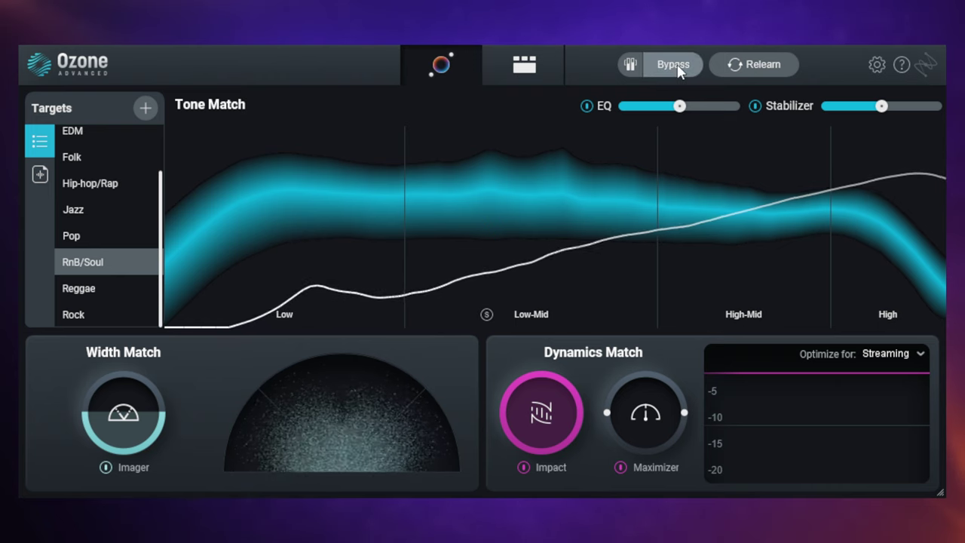
pyautogui.click(675, 66)
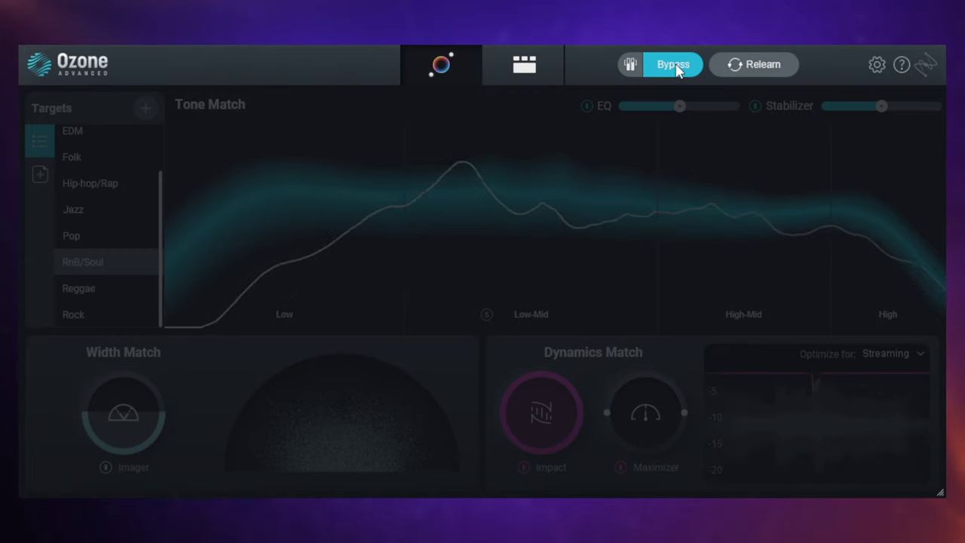
pyautogui.click(675, 66)
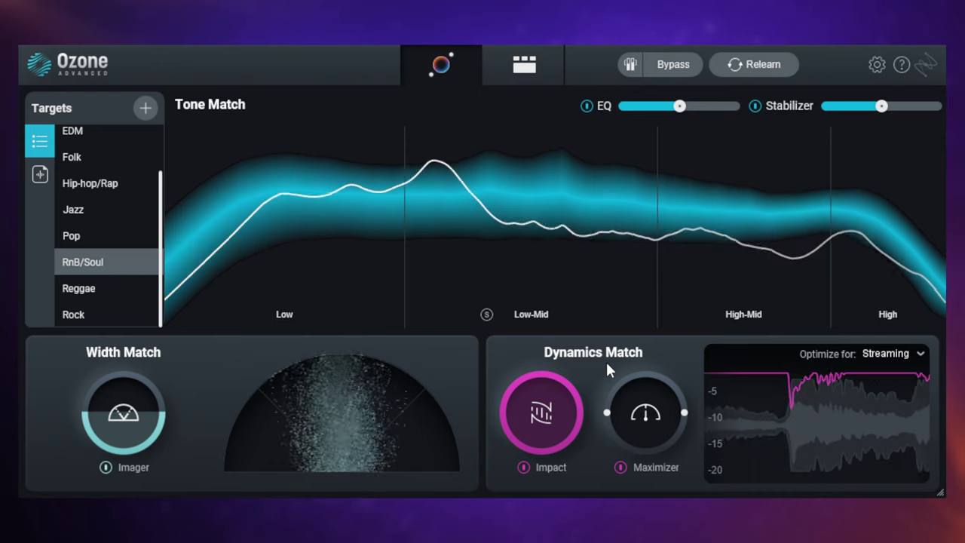
pyautogui.press('space')
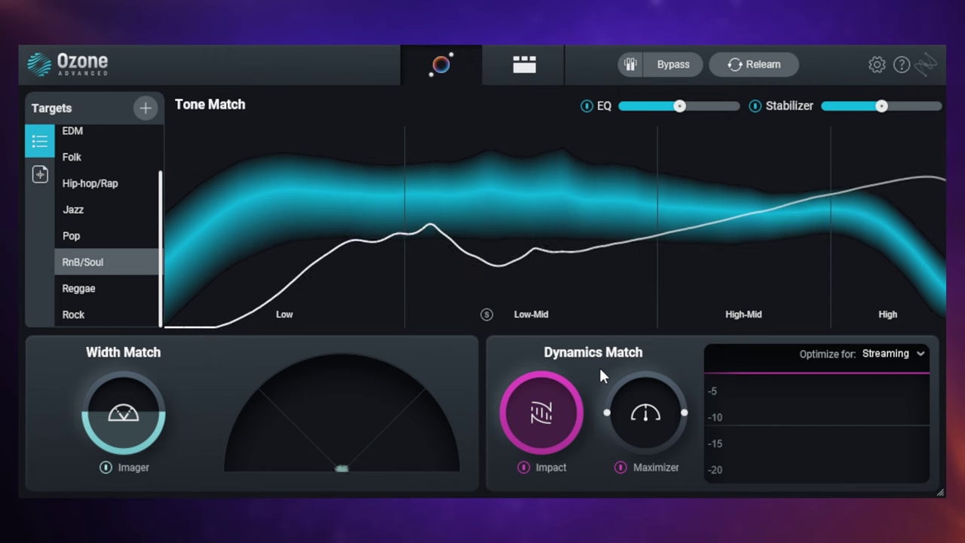
pyautogui.press('space')
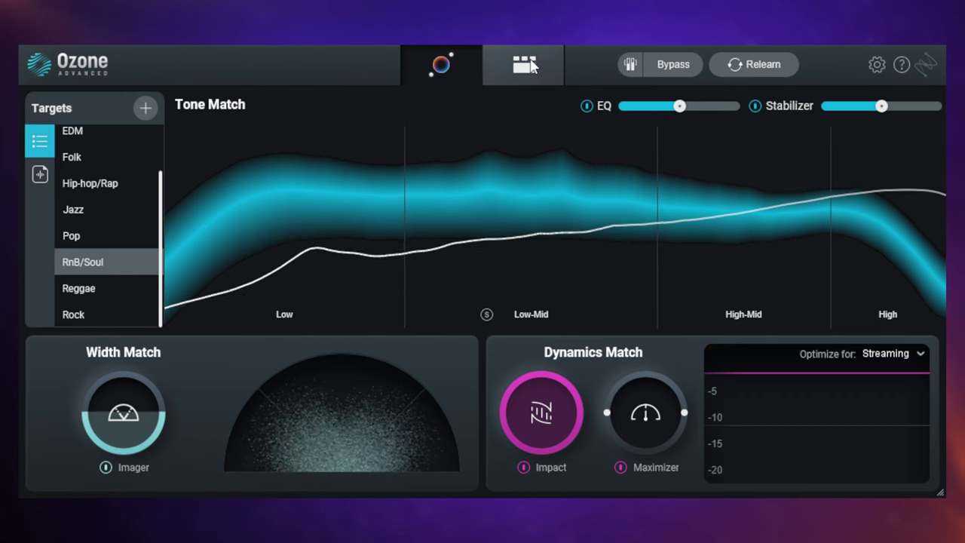
pyautogui.click(532, 67)
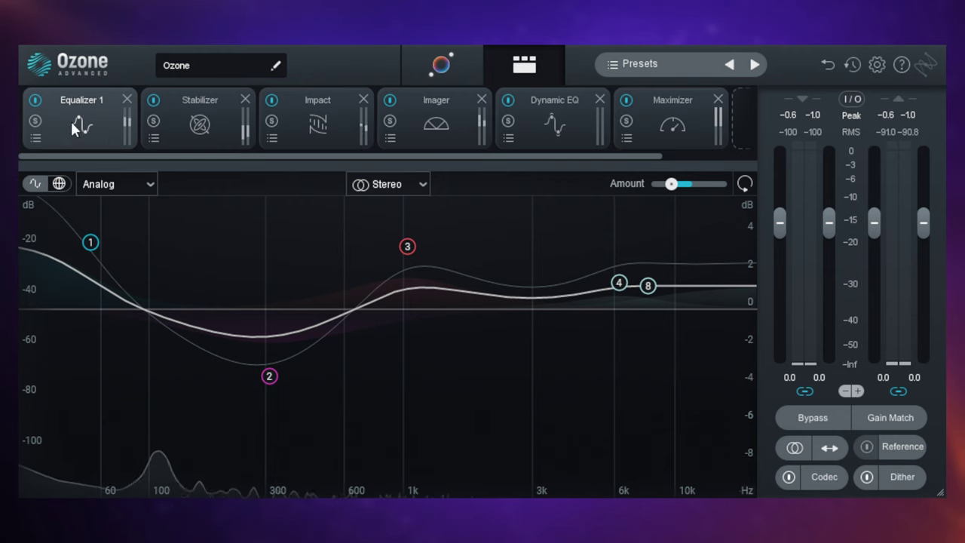
pyautogui.click(194, 125)
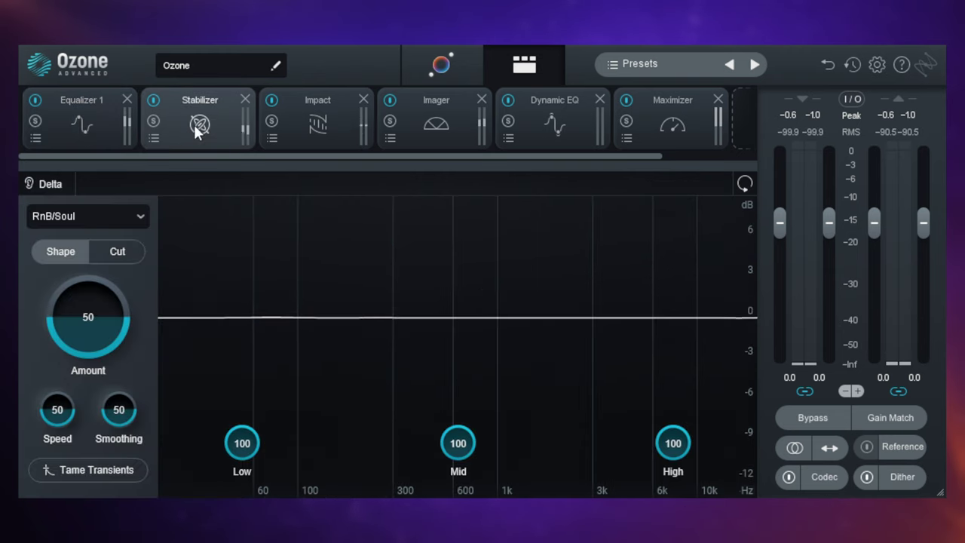
pyautogui.click(317, 125)
pyautogui.click(439, 120)
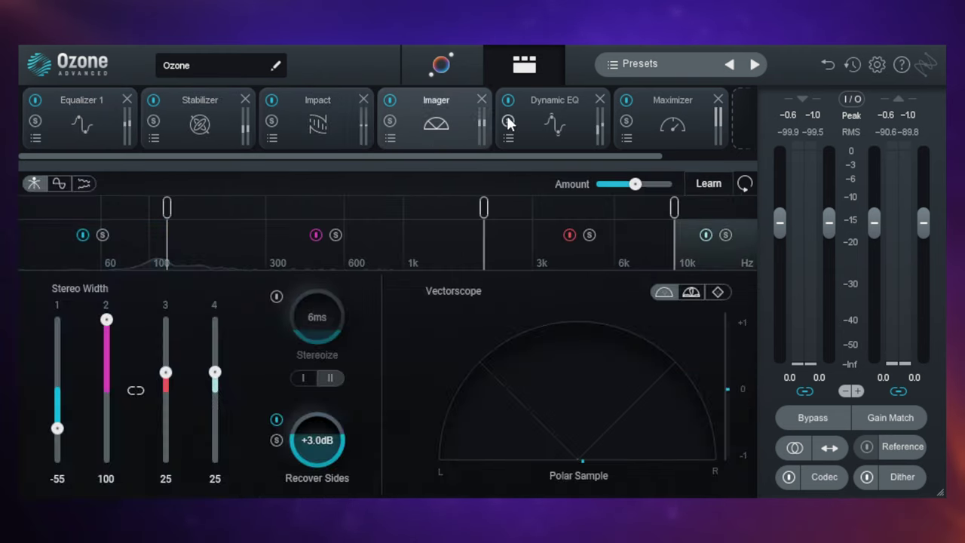
pyautogui.click(563, 122)
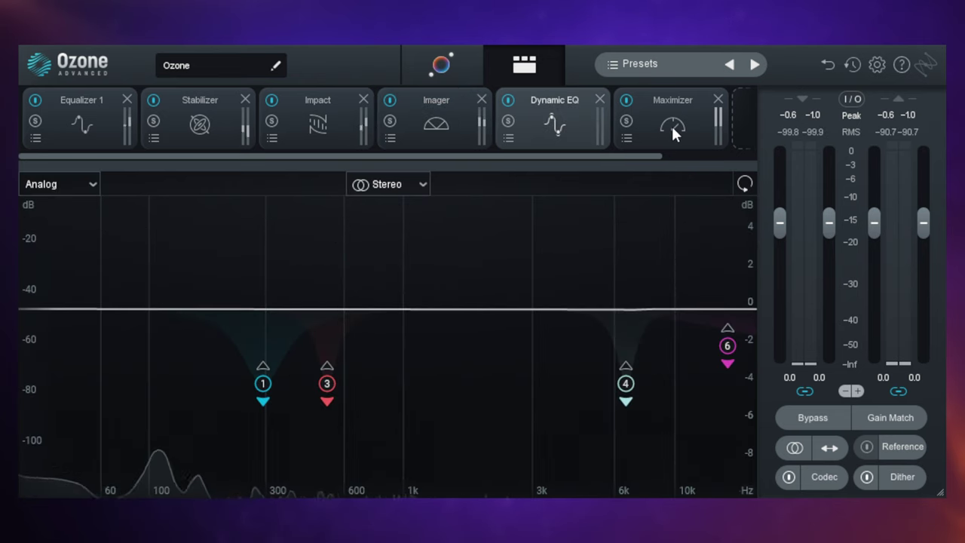
pyautogui.click(674, 129)
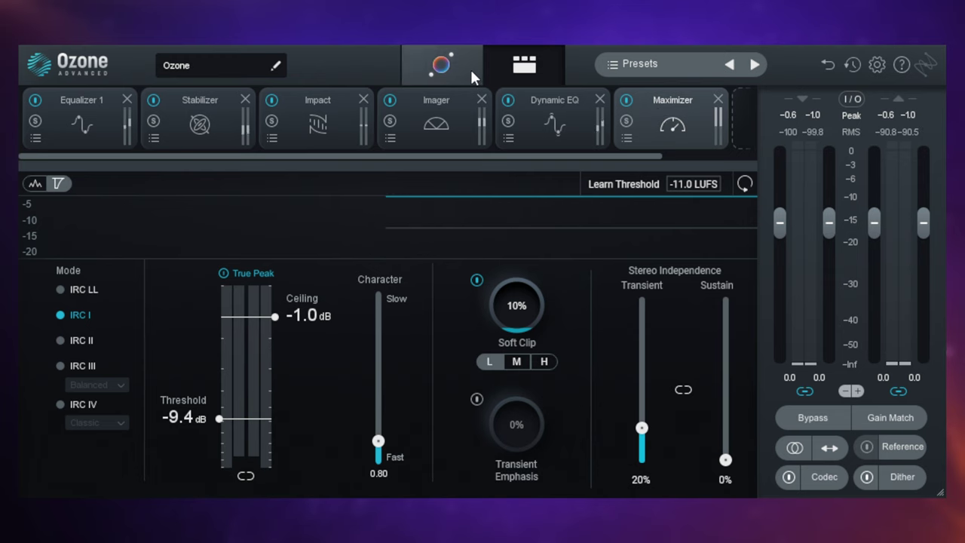
pyautogui.click(440, 68)
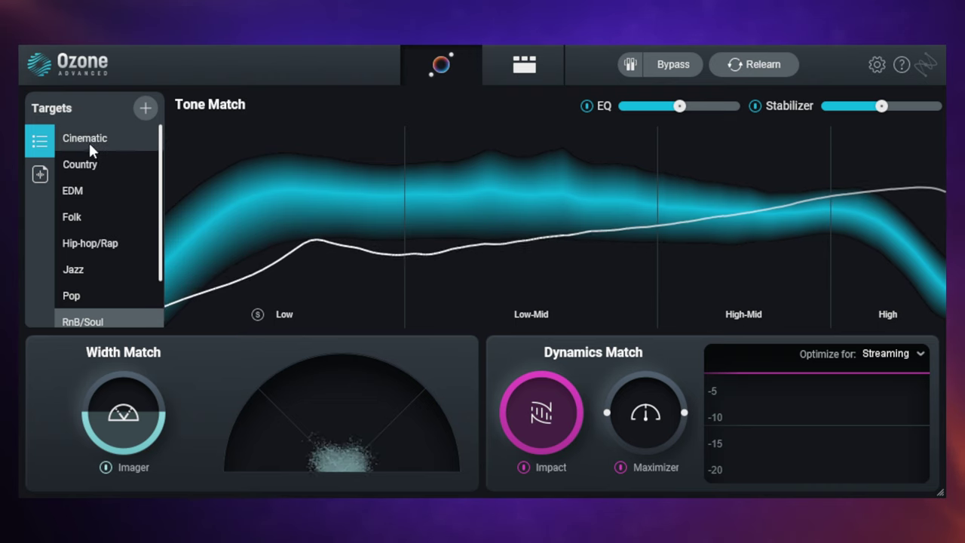
pyautogui.click(40, 175)
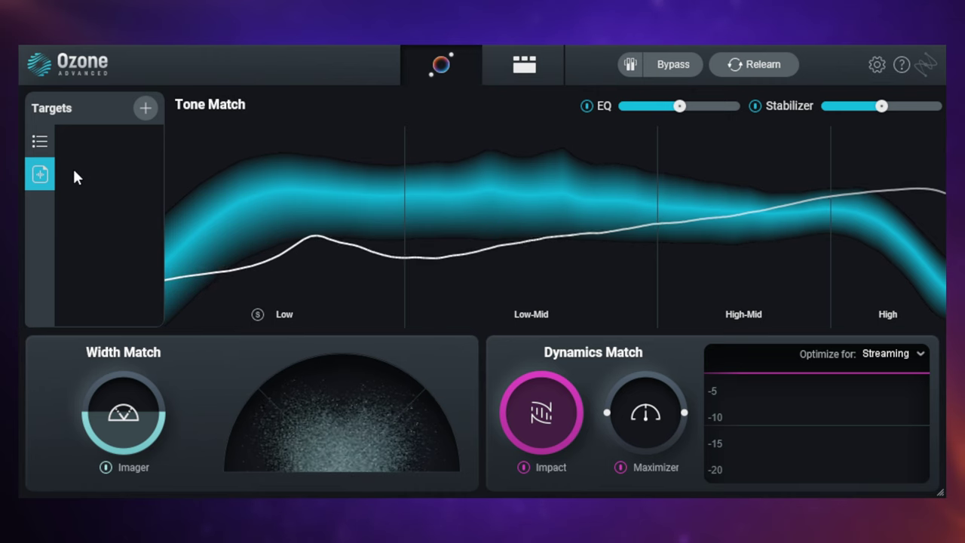
pyautogui.click(41, 143)
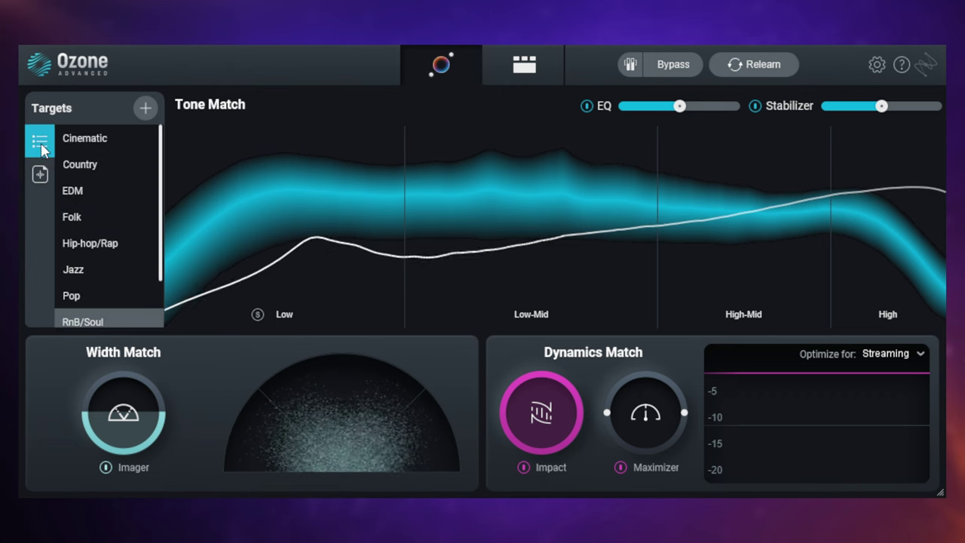